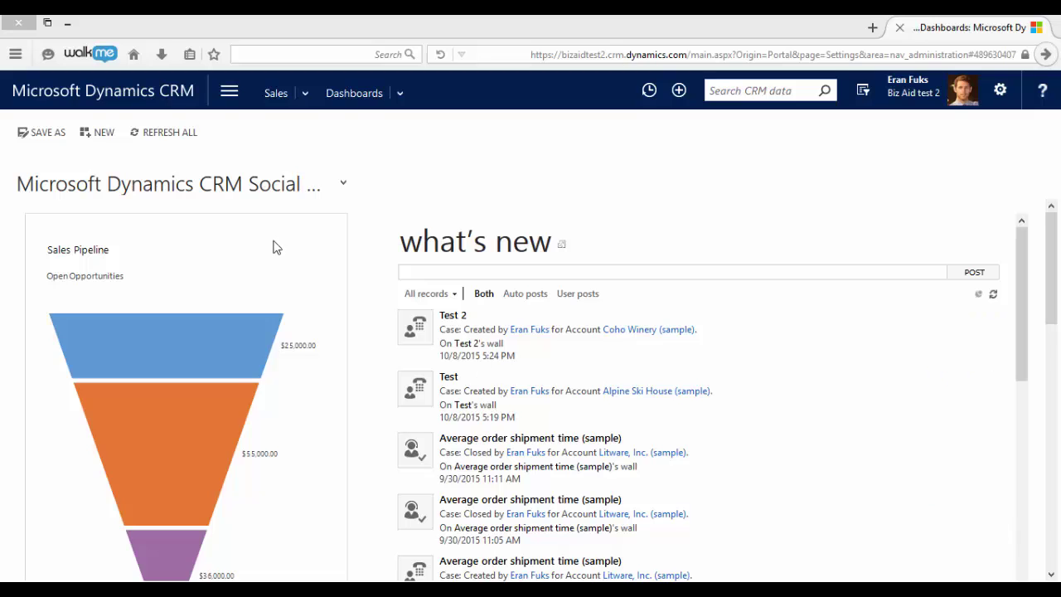
Open the navigation menu to reveal the area tiles from the Social dashboard
left_click(228, 95)
Open PowerPack > PowerGrid and rename the first account inline to 'A. Datum Corp'
left_click(240, 128)
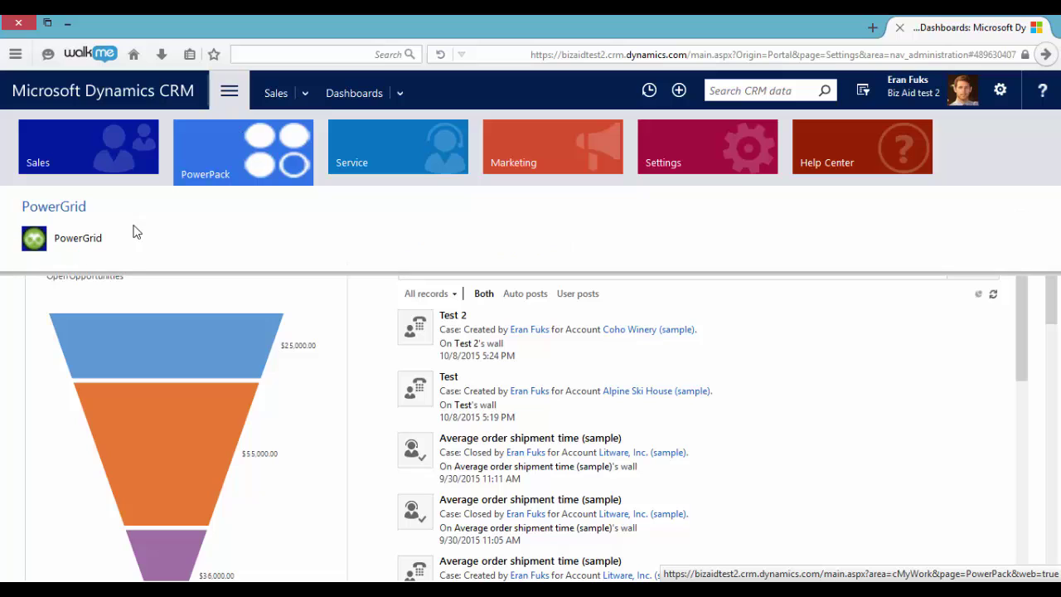
left_click(78, 247)
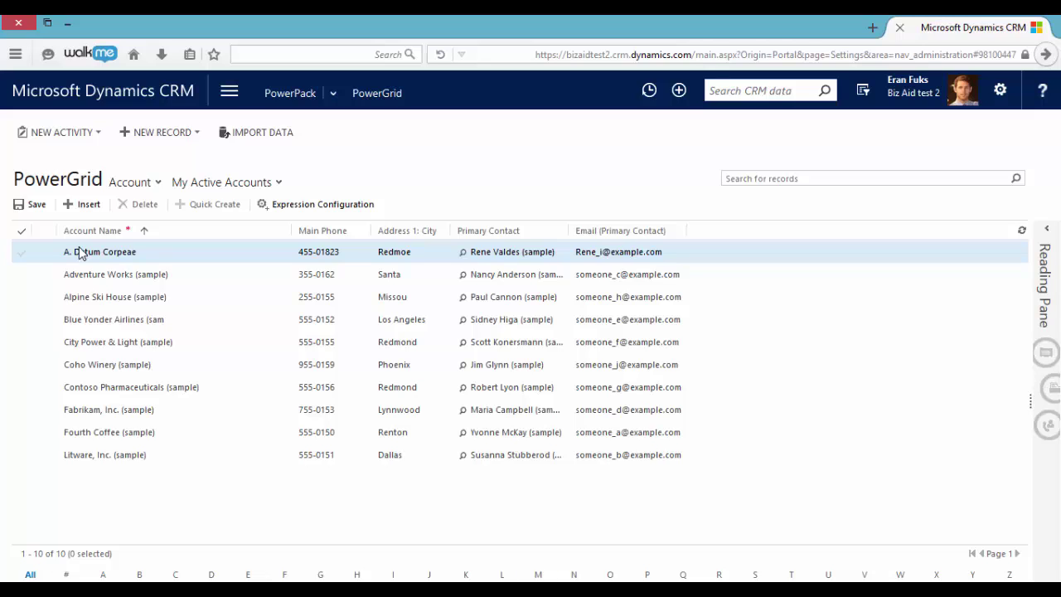
left_click(145, 255)
key("BackSpace")
key("BackSpace")
key("BackSpace")
key("BackSpace")
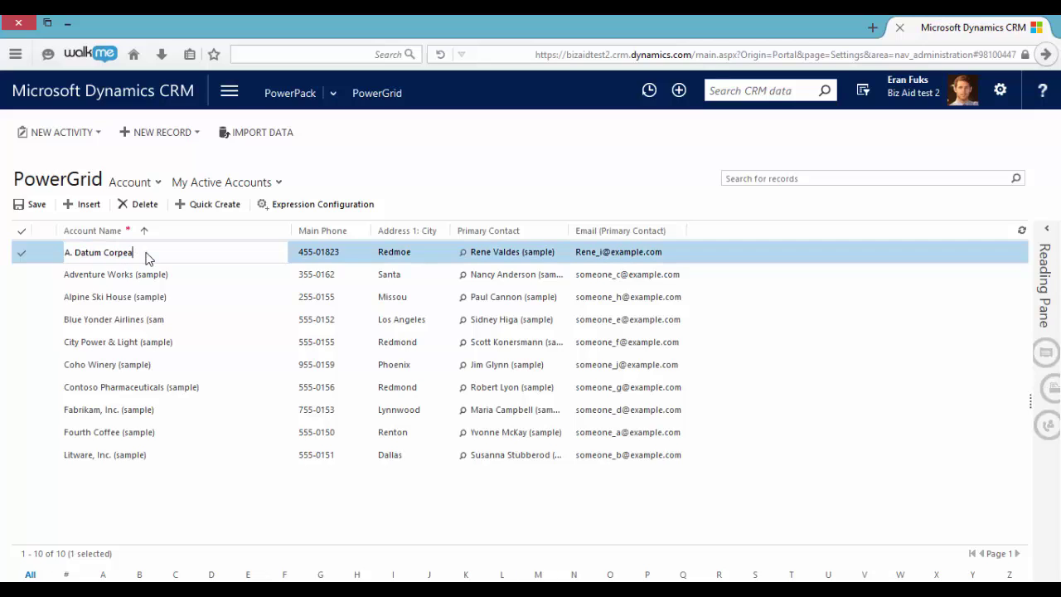
Change Adventure Works' city to 'Santan' and save the inline edits
left_click(407, 274)
type("n")
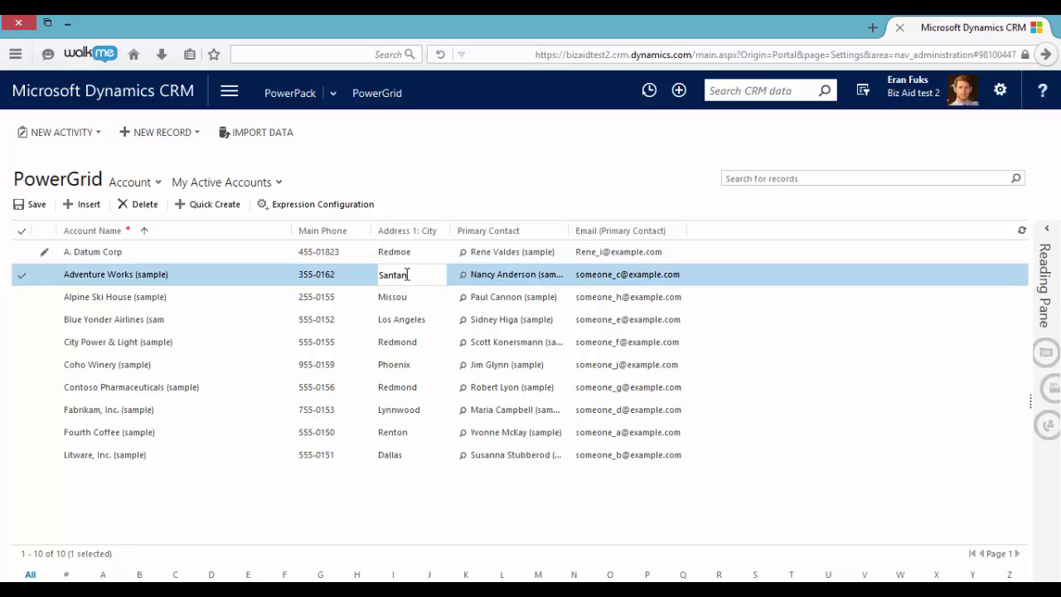
left_click(39, 208)
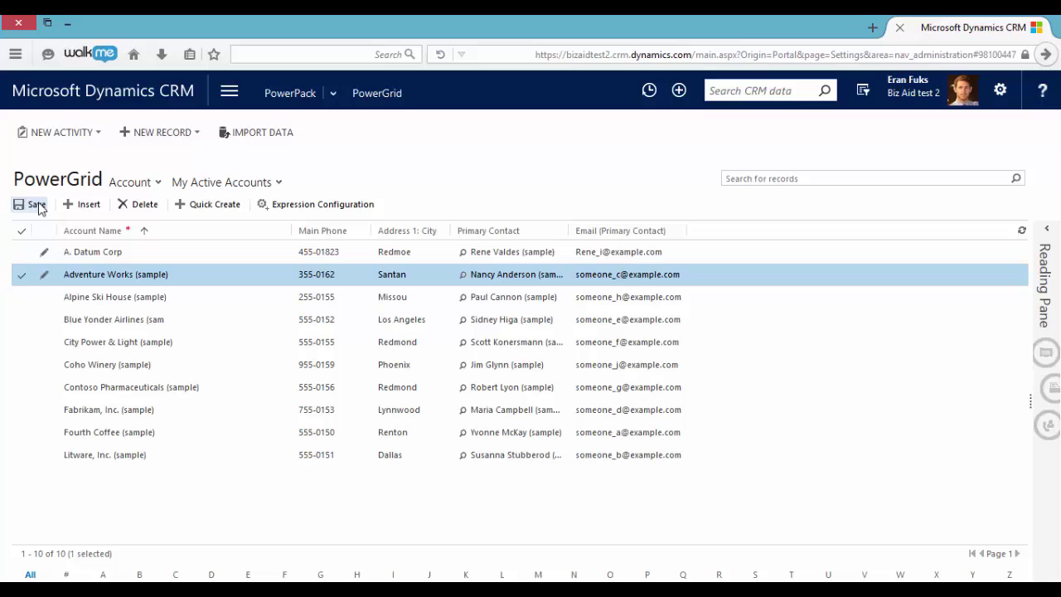
left_click(38, 207)
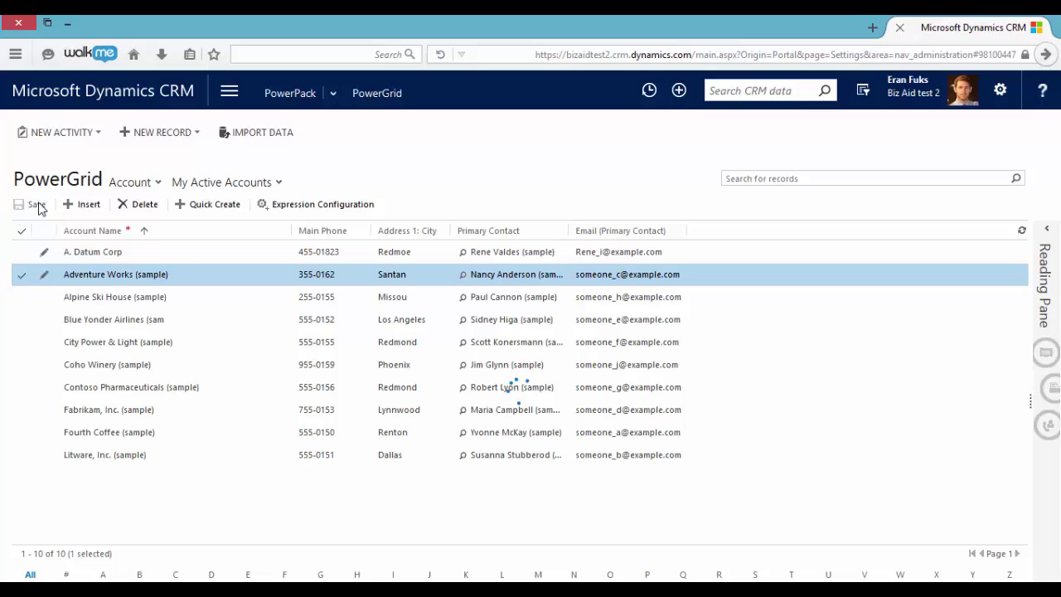
left_click(83, 205)
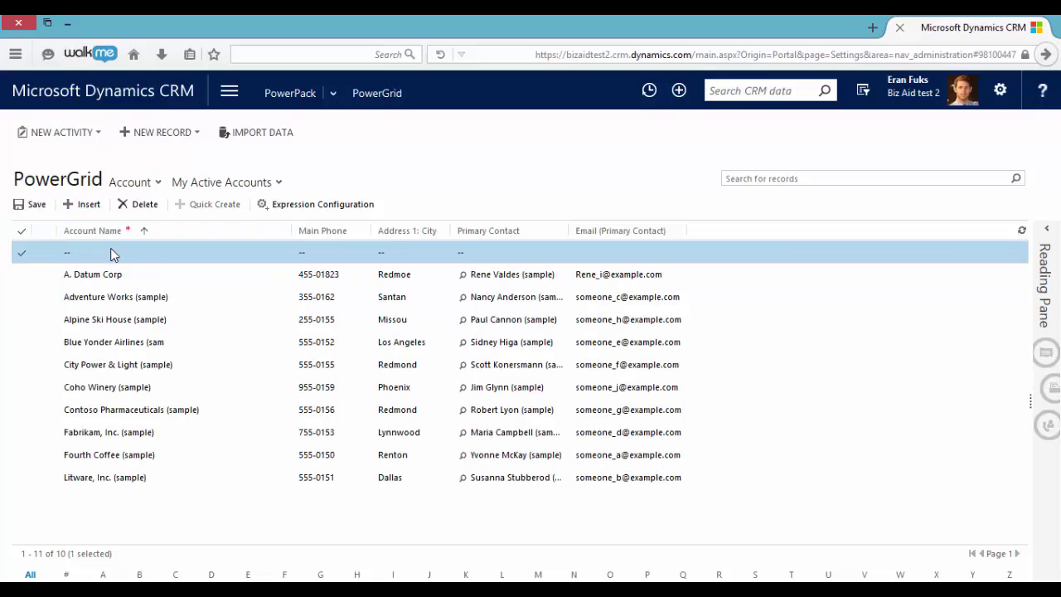
left_click(113, 255)
type("Ne")
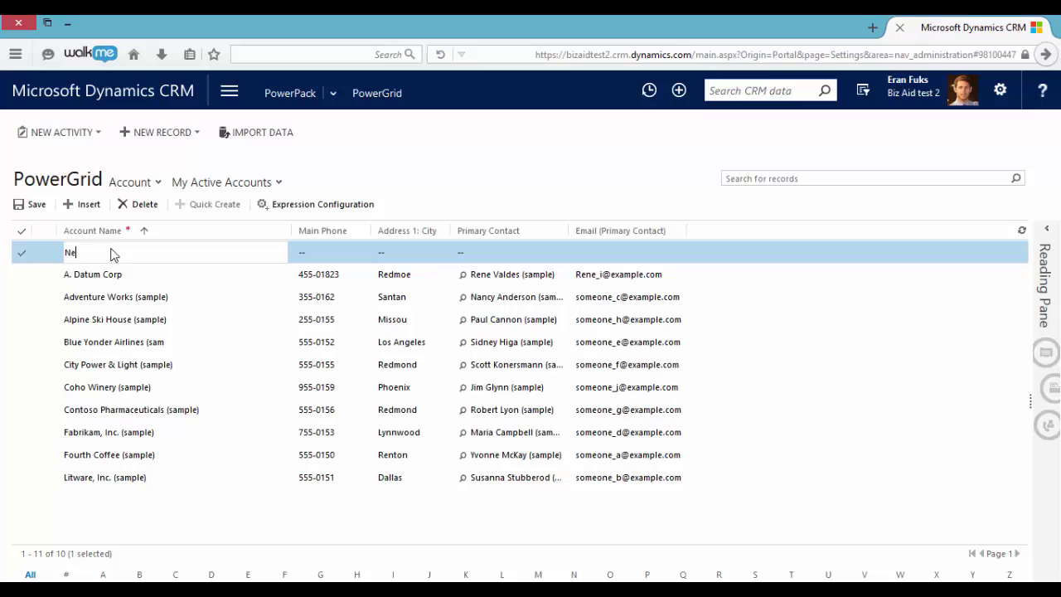
type("w Account")
left_click(137, 205)
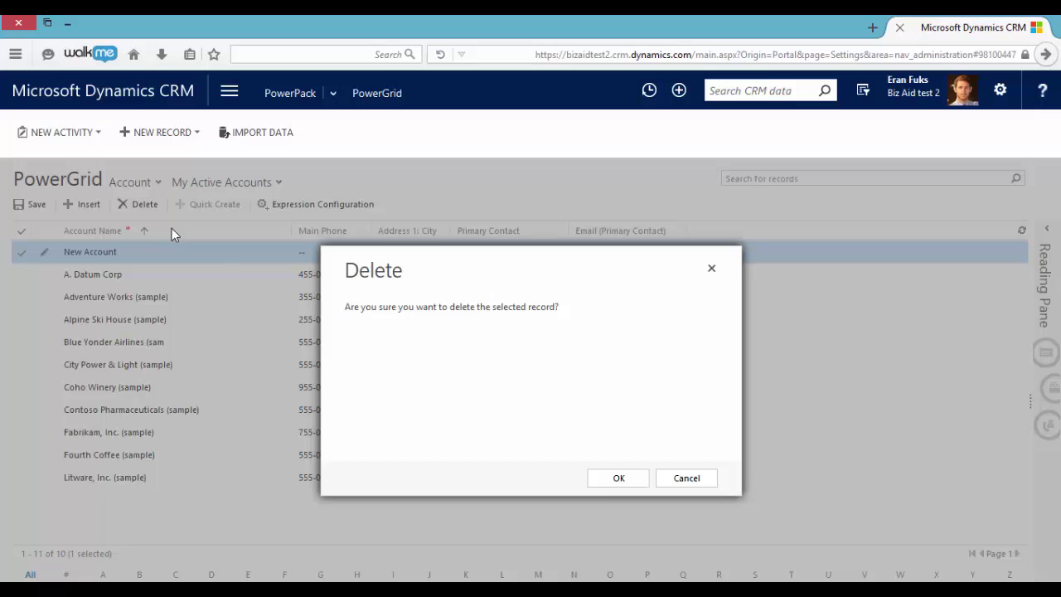
left_click(604, 481)
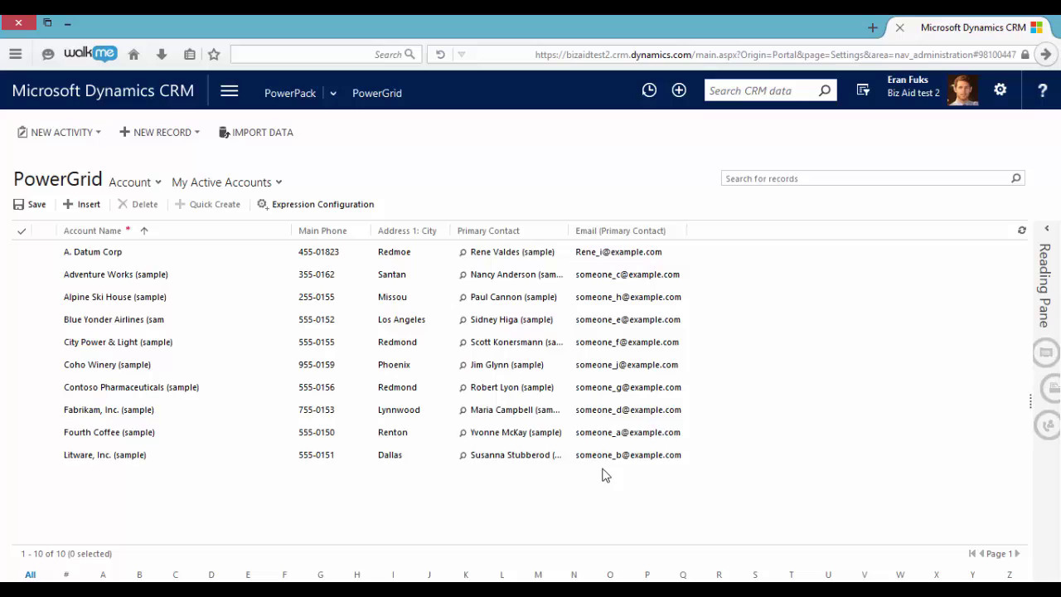
Add a formatting rule: Main Phone Begins With 5 gets a red background; save and close
left_click(341, 204)
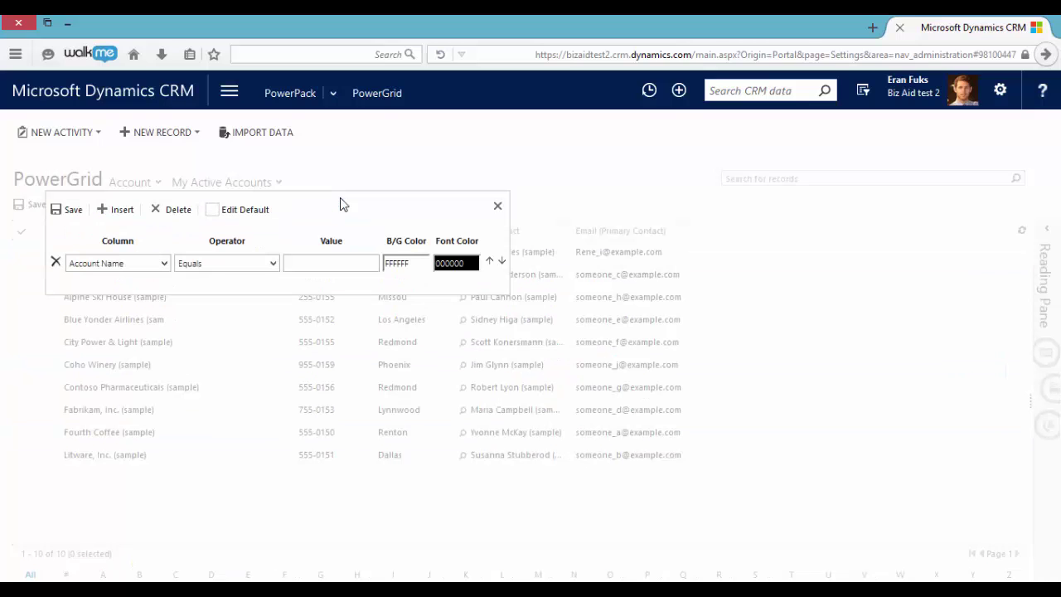
left_click(159, 263)
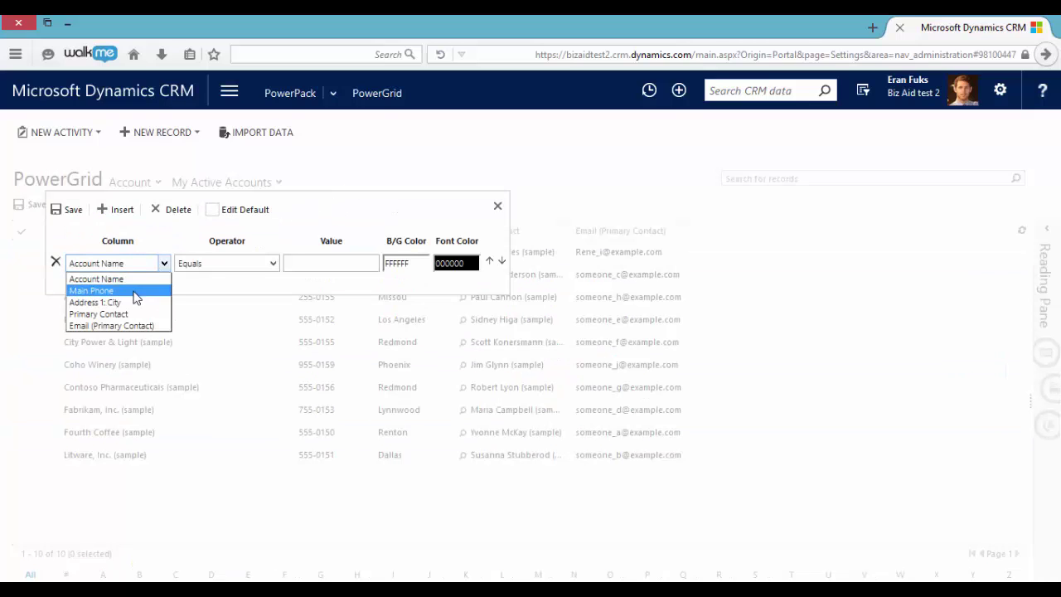
left_click(136, 291)
left_click(192, 264)
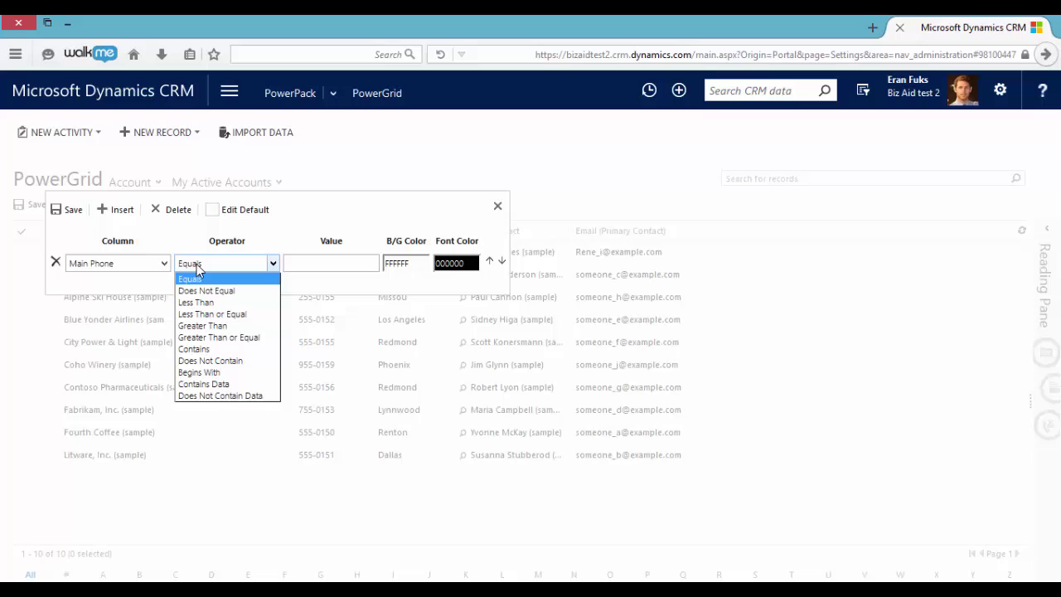
left_click(199, 373)
left_click(304, 264)
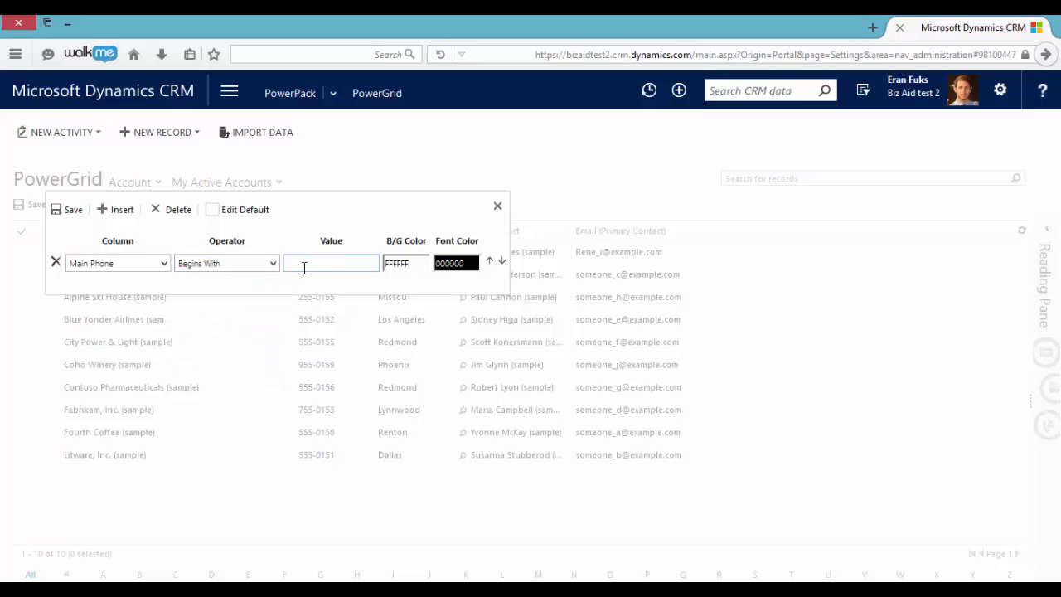
type("5")
left_click(390, 263)
left_click(395, 283)
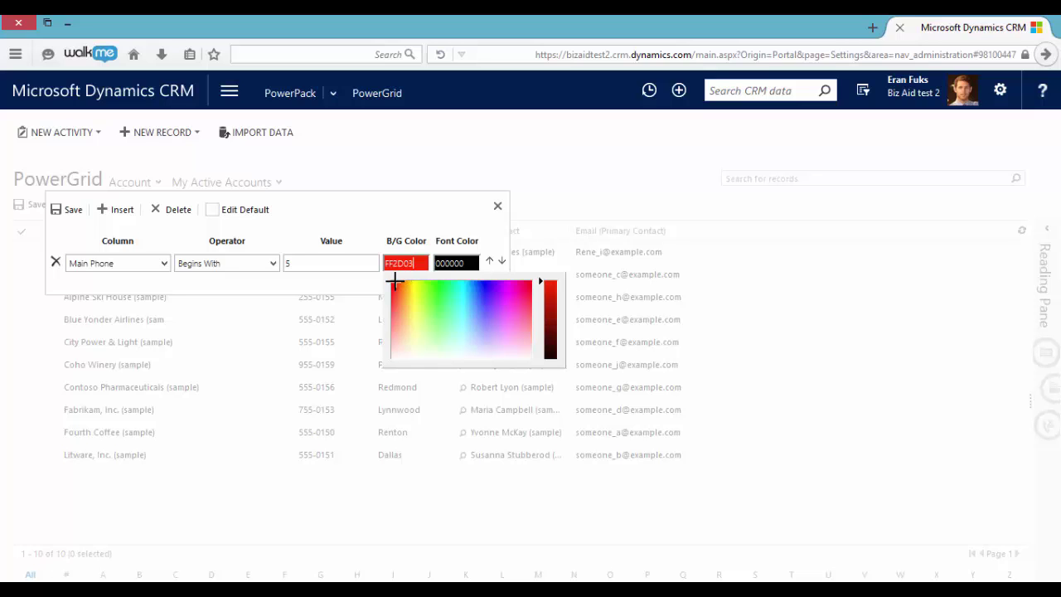
left_click(59, 212)
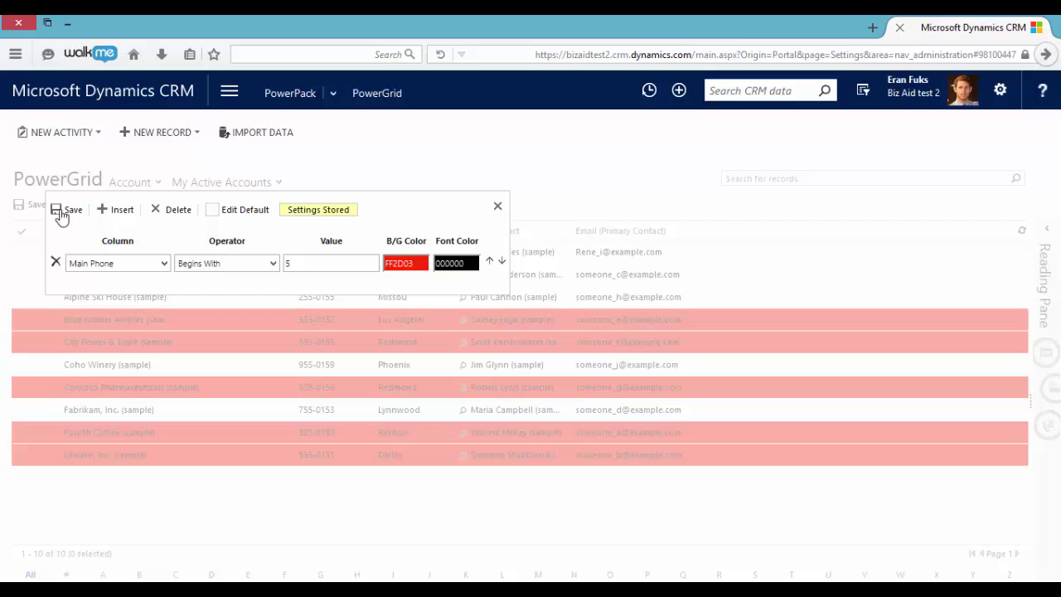
left_click(498, 206)
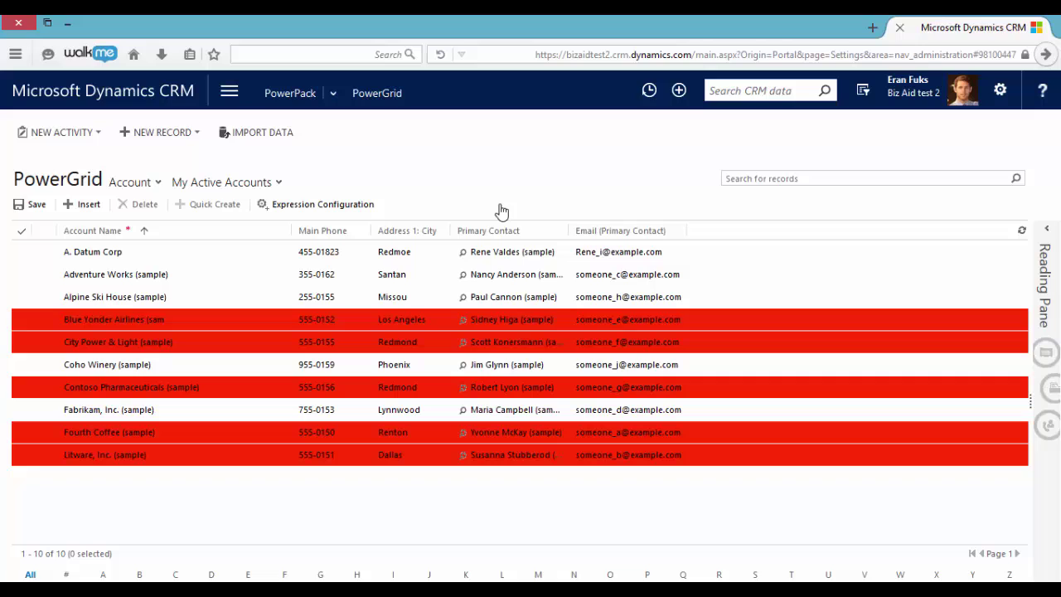
Check the grid's entity list, then open the PowerGrid solution from Settings > Solutions
left_click(148, 182)
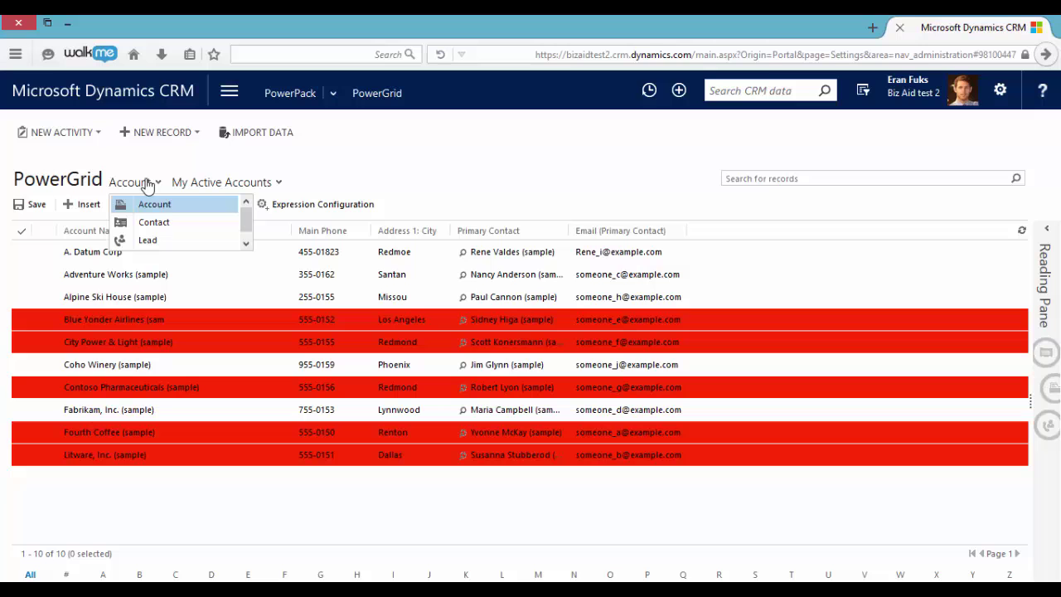
left_click(230, 90)
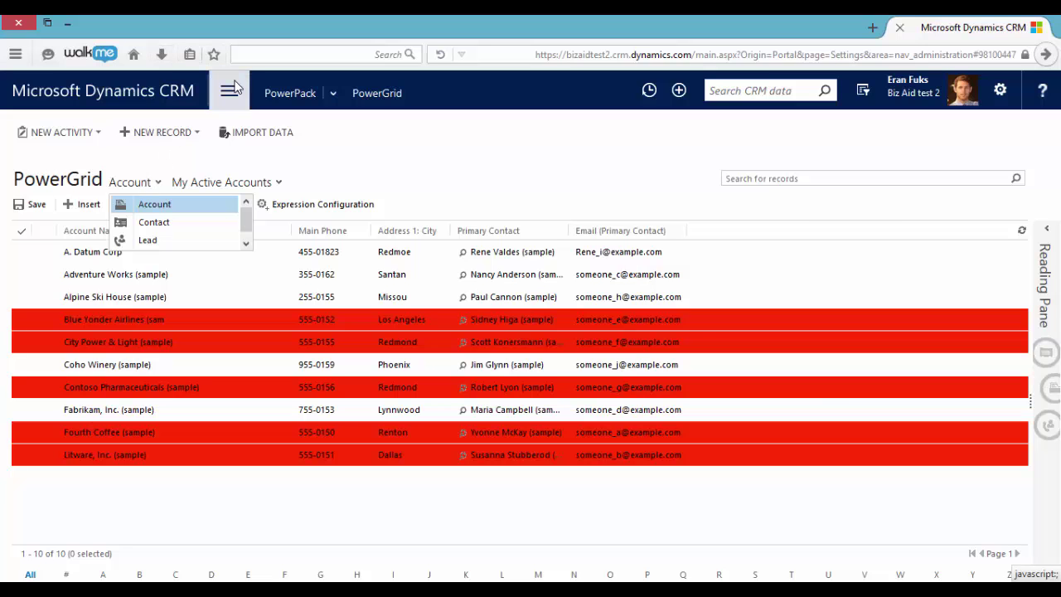
left_click(665, 143)
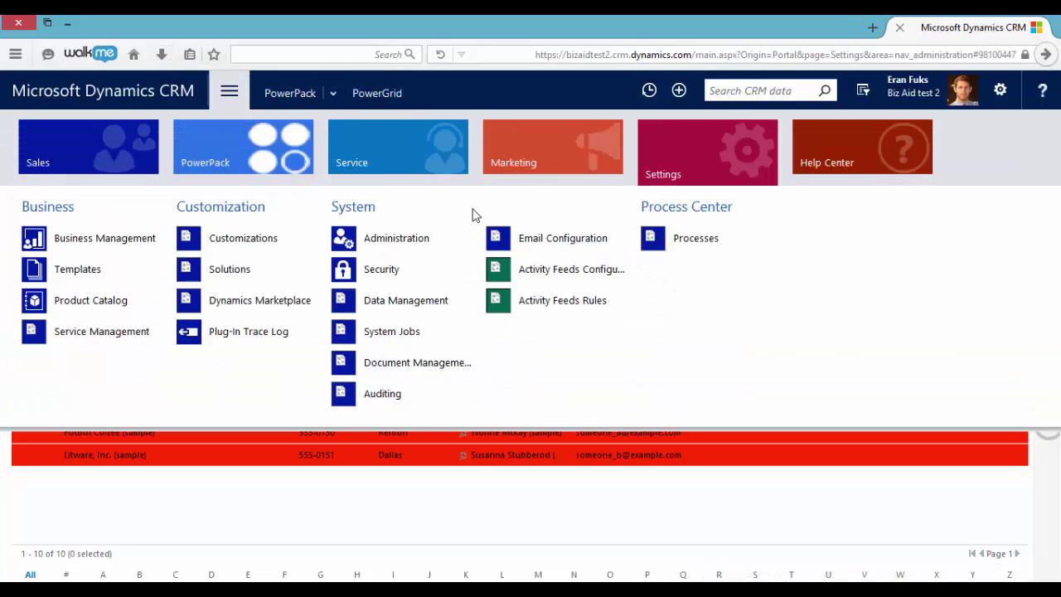
left_click(230, 269)
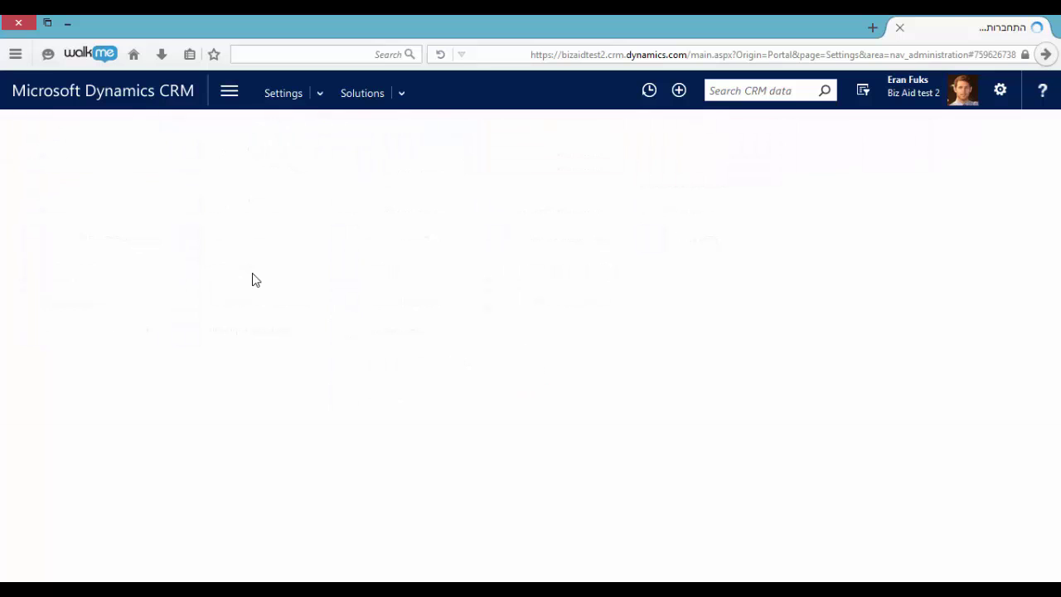
double_click(111, 205)
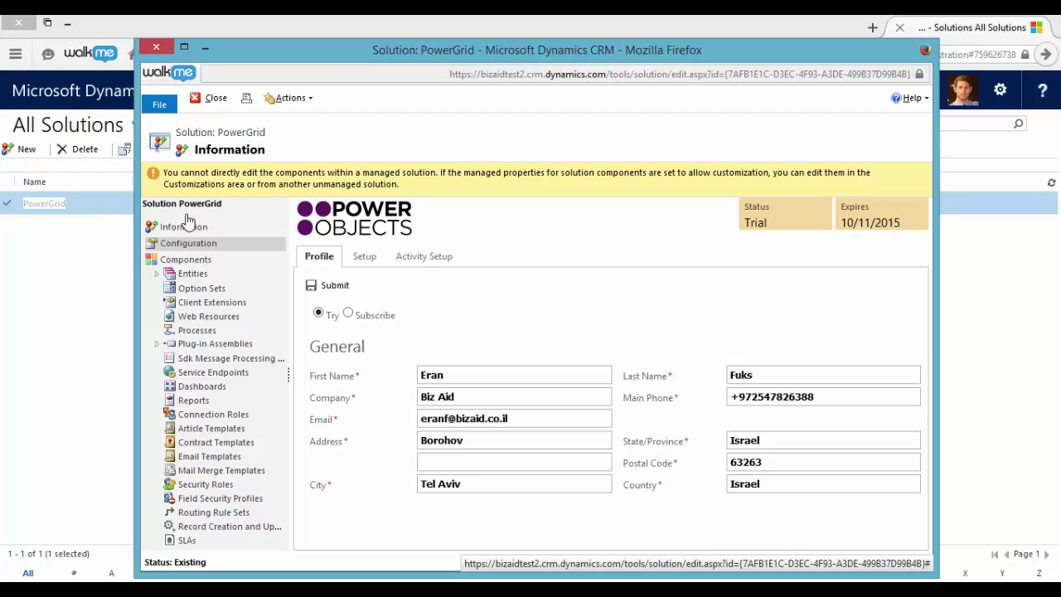
In PowerGrid's Setup tab, select Case as the entity to configure
left_click(365, 258)
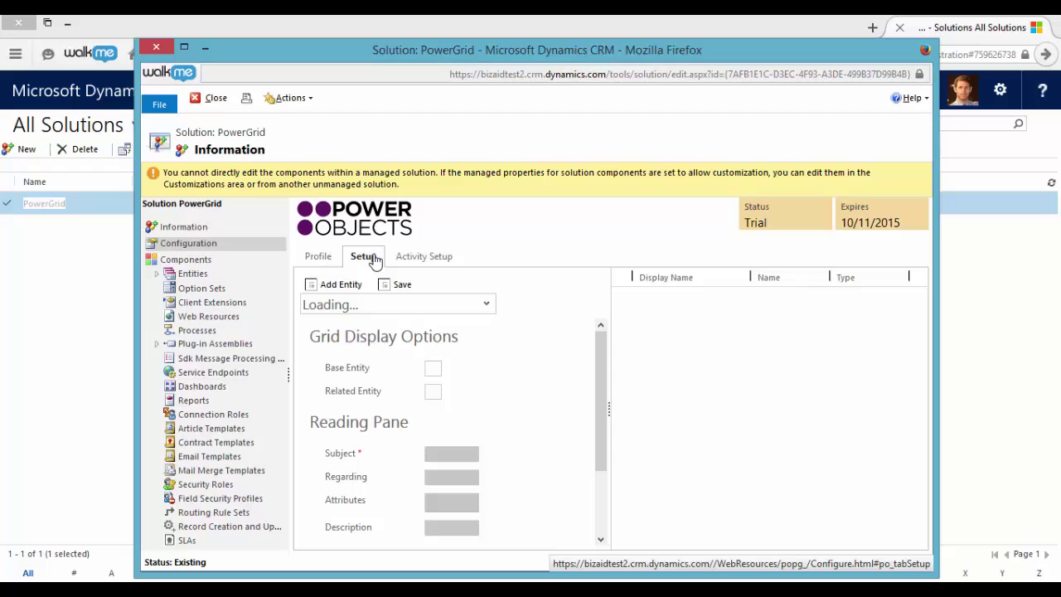
left_click(340, 297)
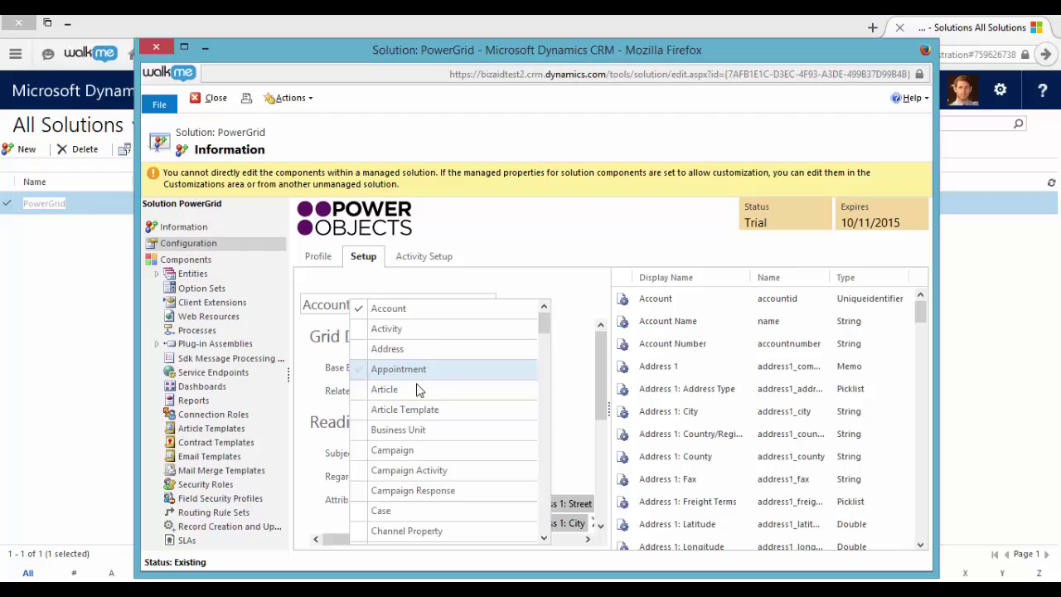
scroll(417, 389, "down", 2)
left_click(373, 477)
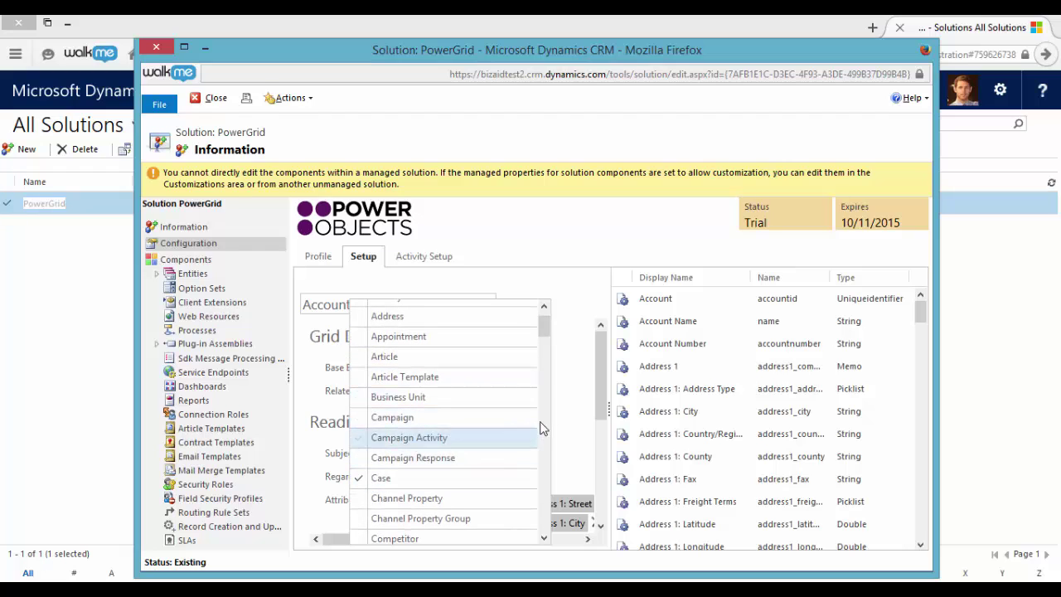
left_click(579, 407)
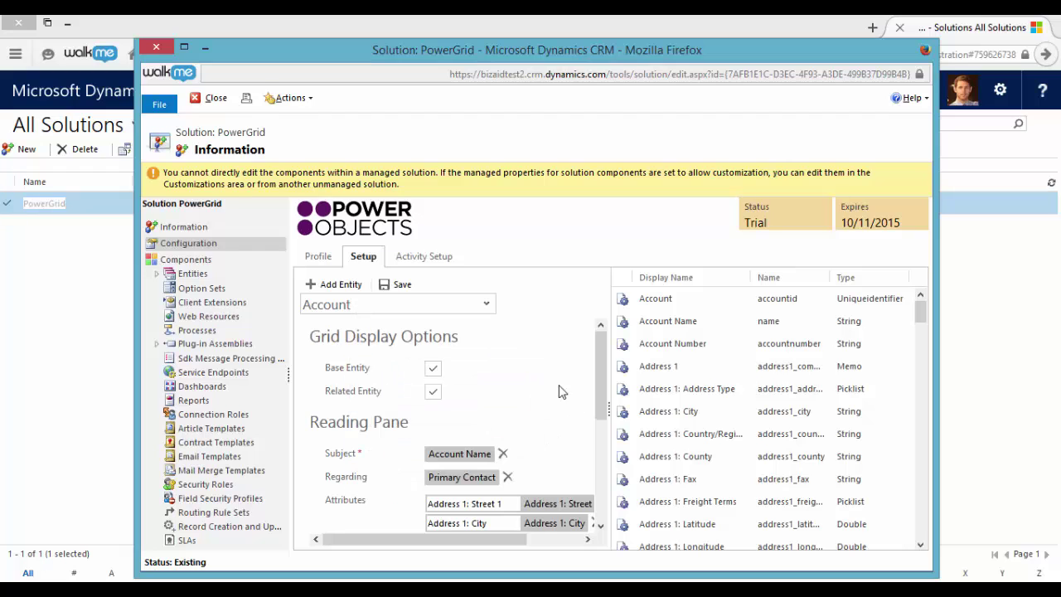
left_click(397, 305)
left_click(372, 345)
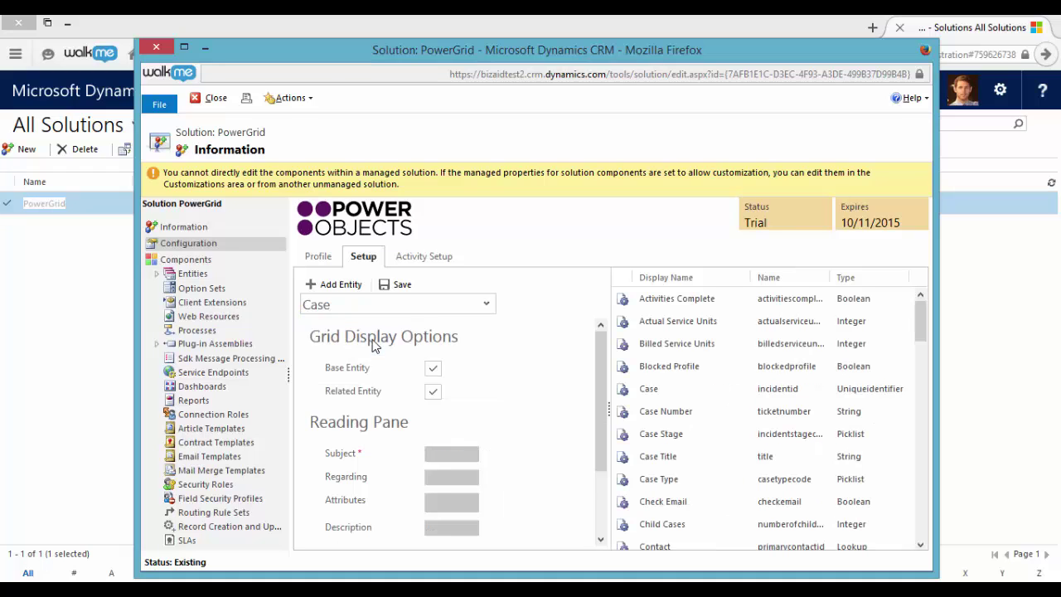
Map Case's Subject field to the Reading Pane Subject slot and save the setup
scroll(448, 365, "down", 1)
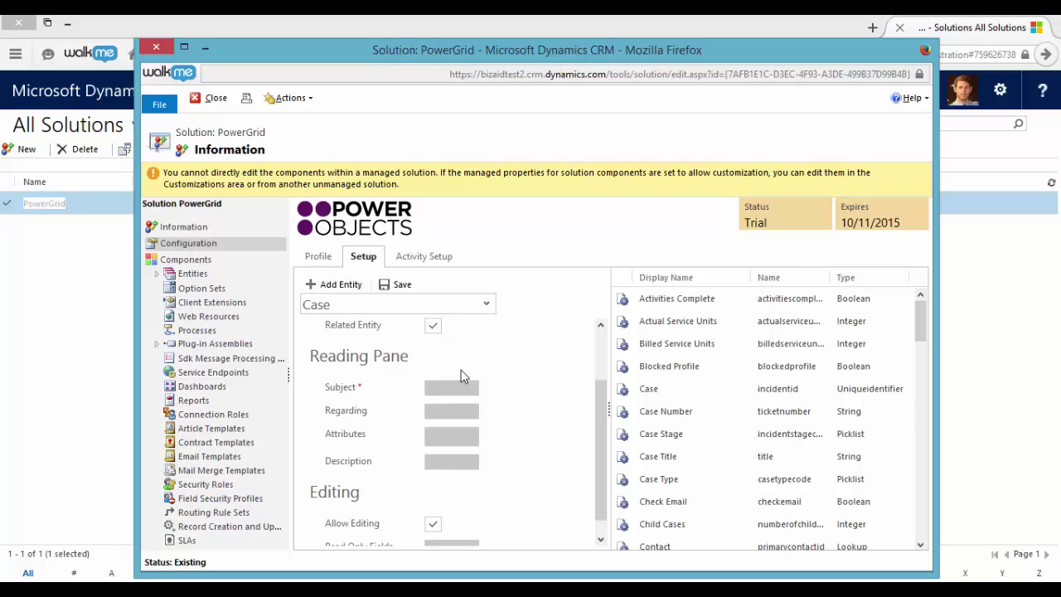
scroll(461, 369, "down", 1)
scroll(812, 423, "down", 10)
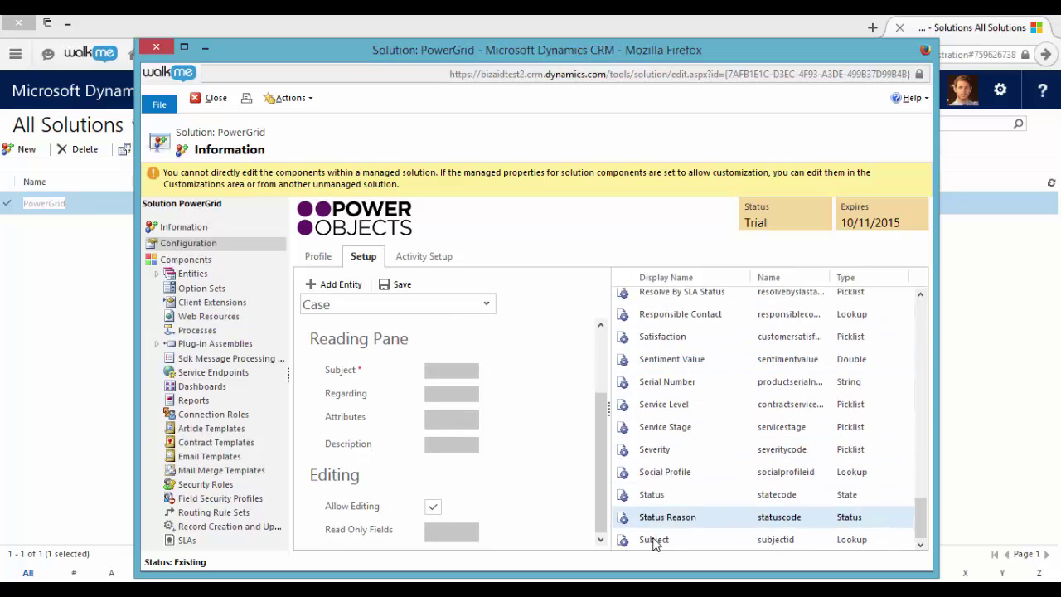
left_click_drag(654, 543, 436, 378)
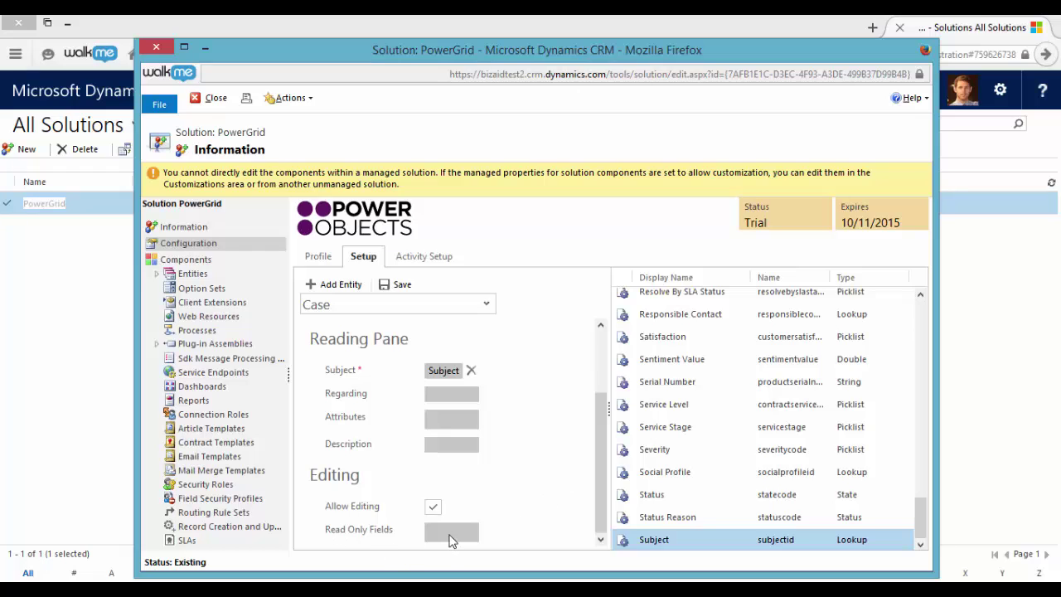
left_click(403, 292)
Close the solution, reopen PowerGrid, and verify Case is listed among the entities
left_click(208, 98)
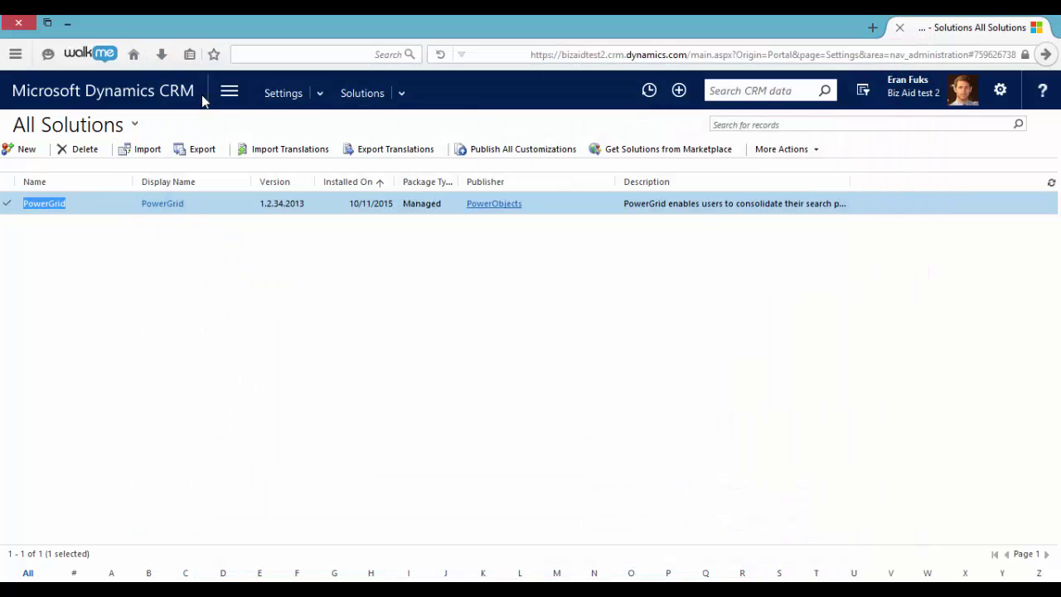
left_click(224, 93)
left_click(229, 139)
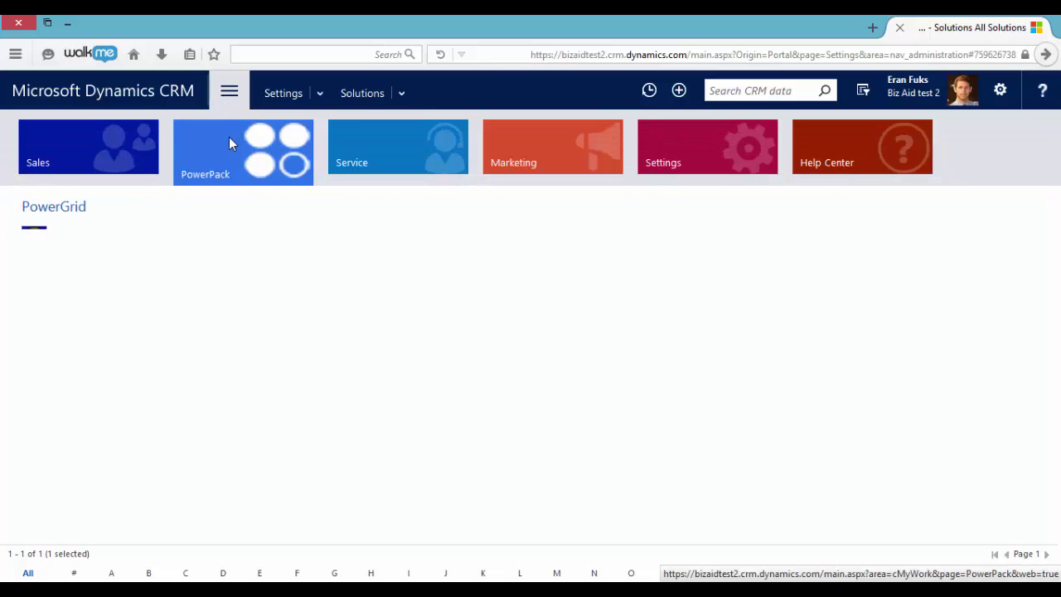
left_click(114, 250)
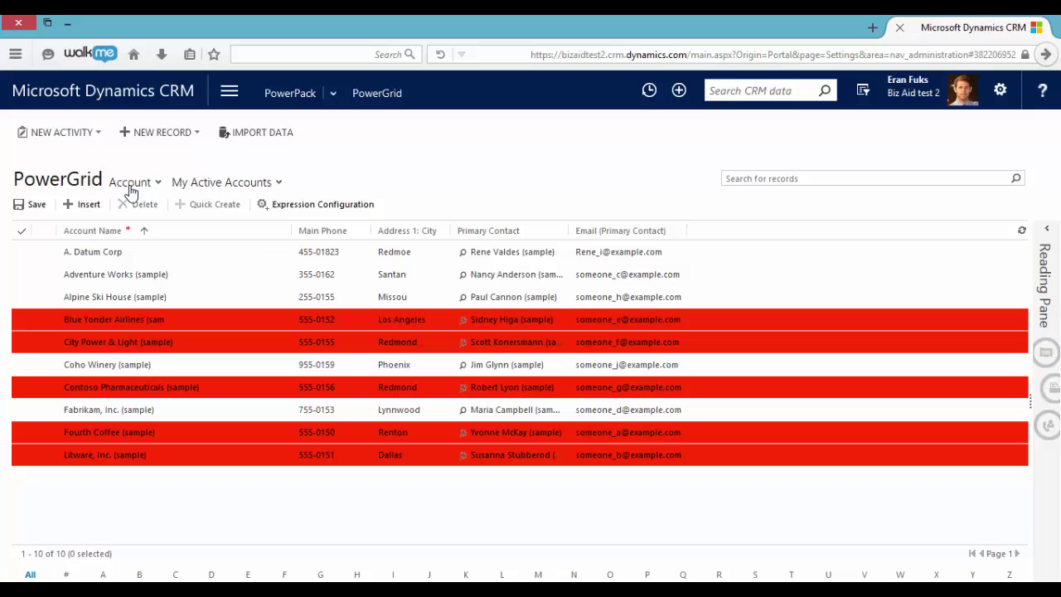
left_click(132, 189)
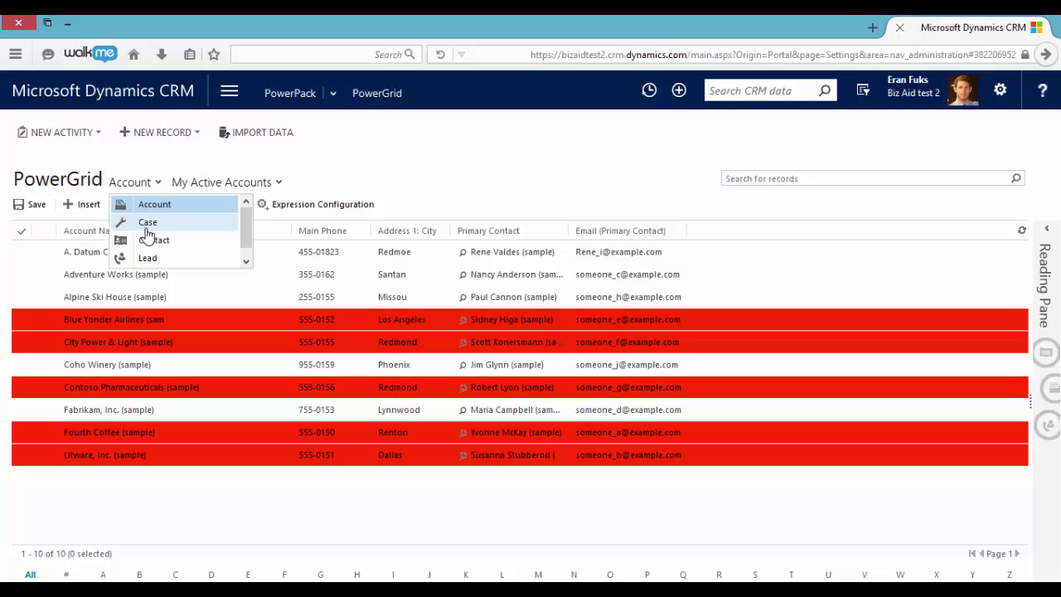
Create a new 2-Column Regular dashboard named 'Power Grid'
left_click(126, 95)
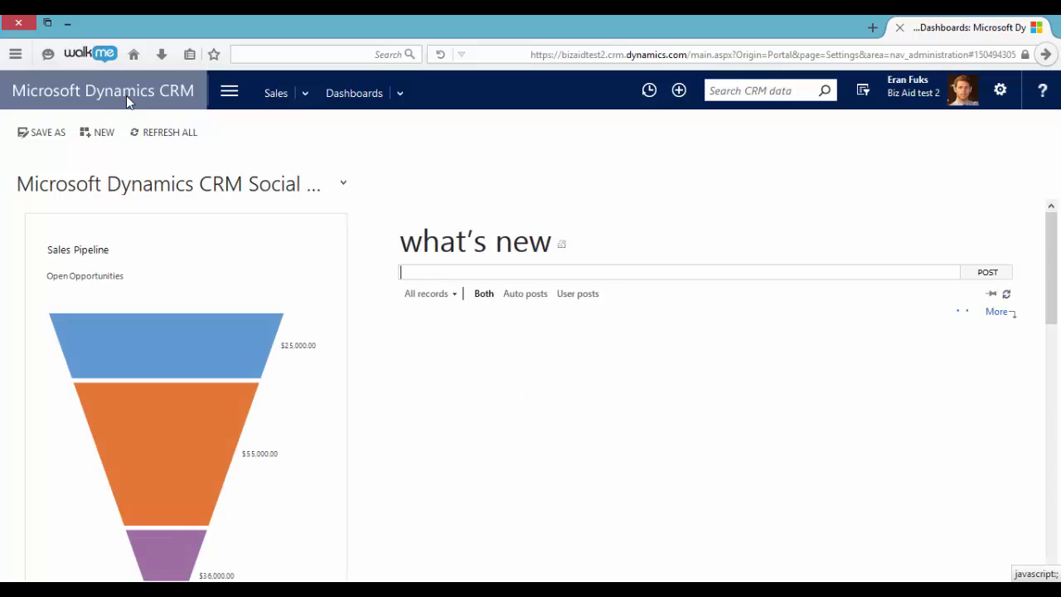
left_click(105, 134)
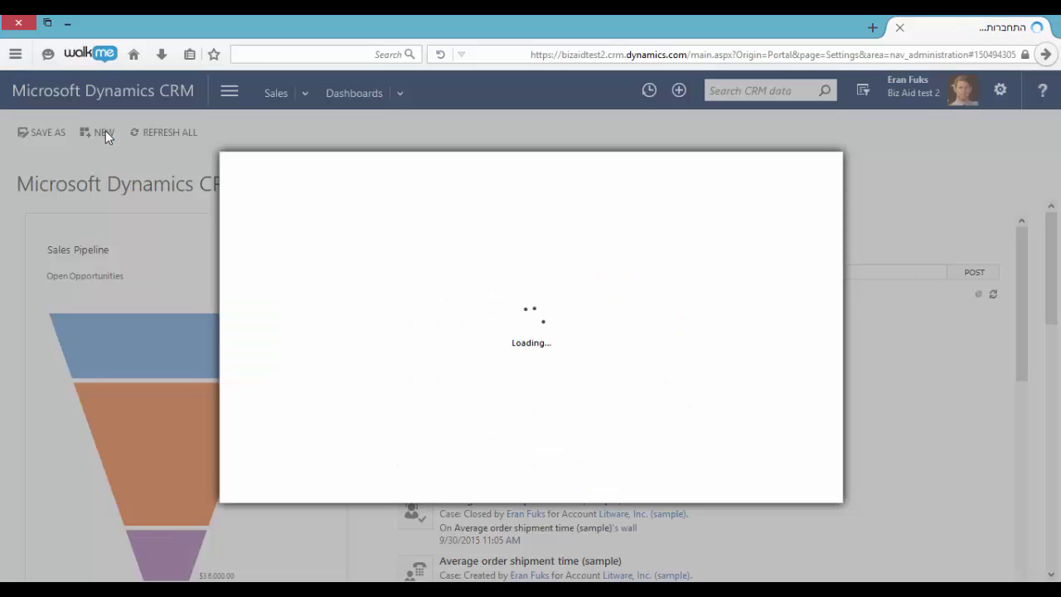
left_click(273, 373)
left_click(771, 485)
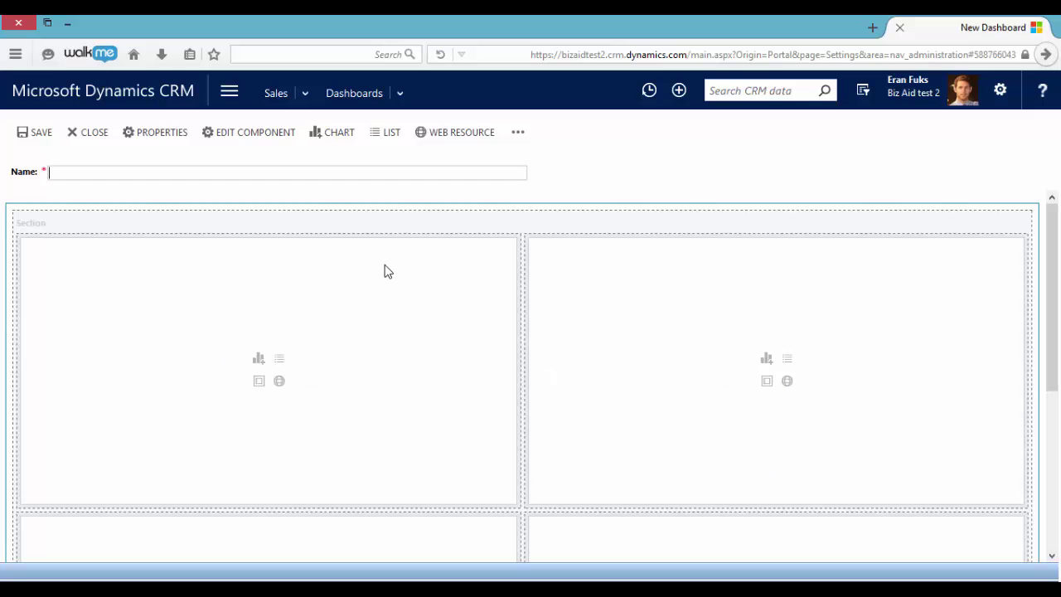
type("Power Grid")
Put the popg_/Grid.html web resource in the first cell with its label displayed
left_click(281, 381)
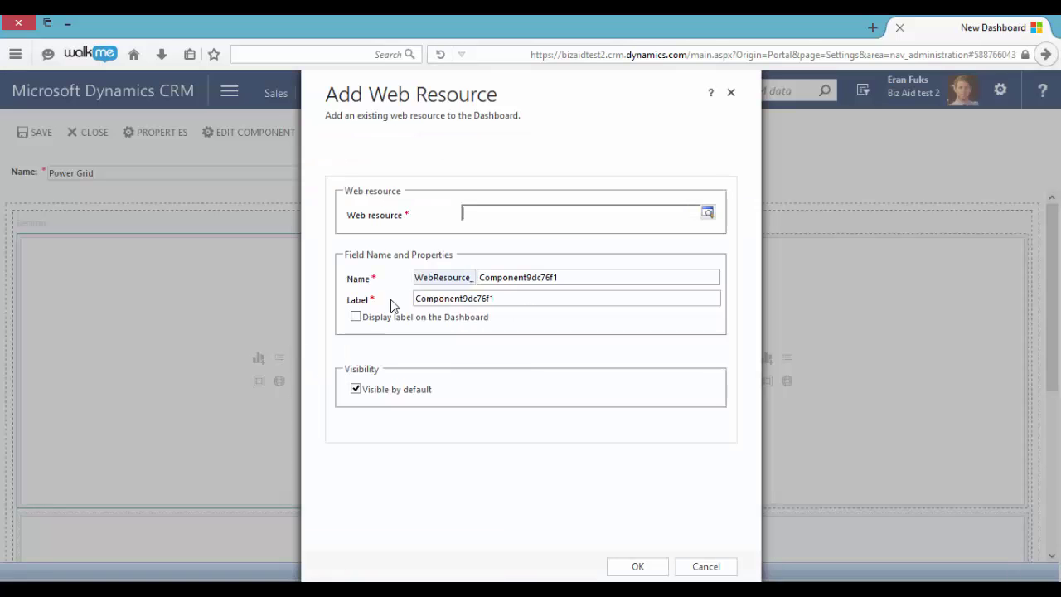
type("ppopg_/Grid.html")
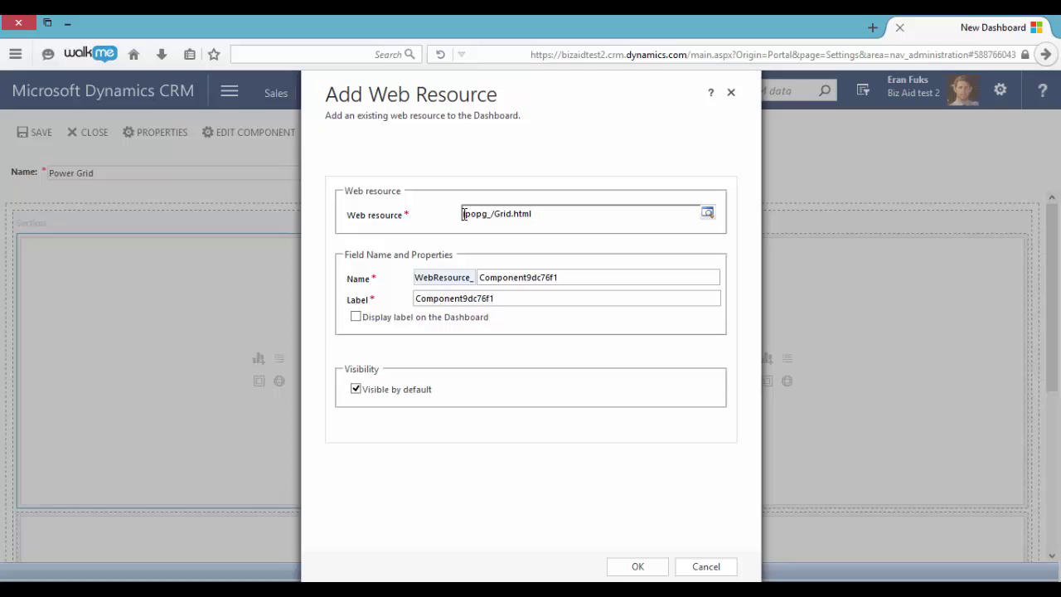
left_click(358, 318)
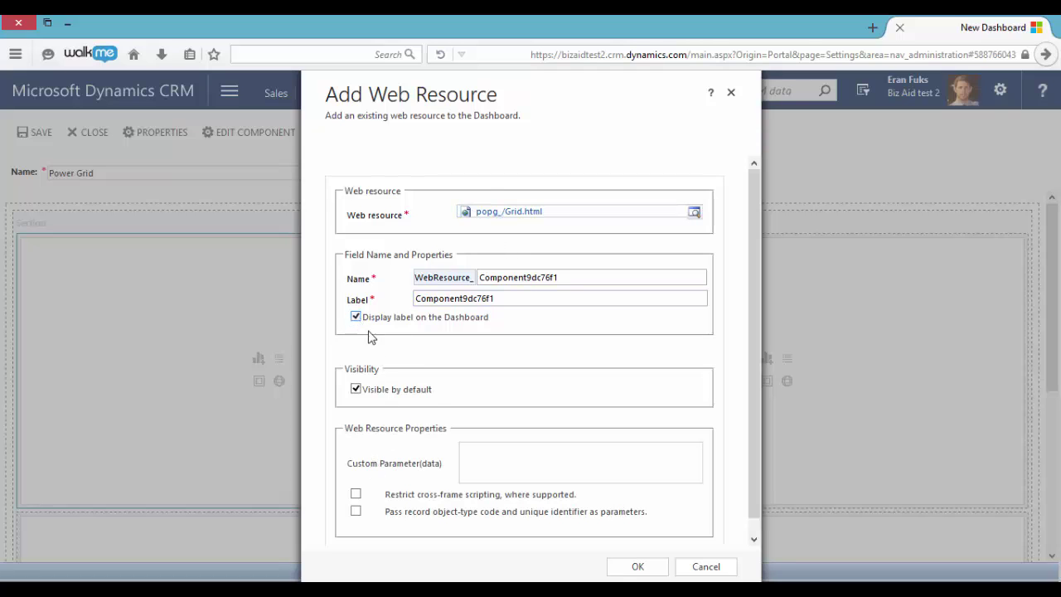
Add the web resource, widen it twice to full width, and save the dashboard
left_click(633, 568)
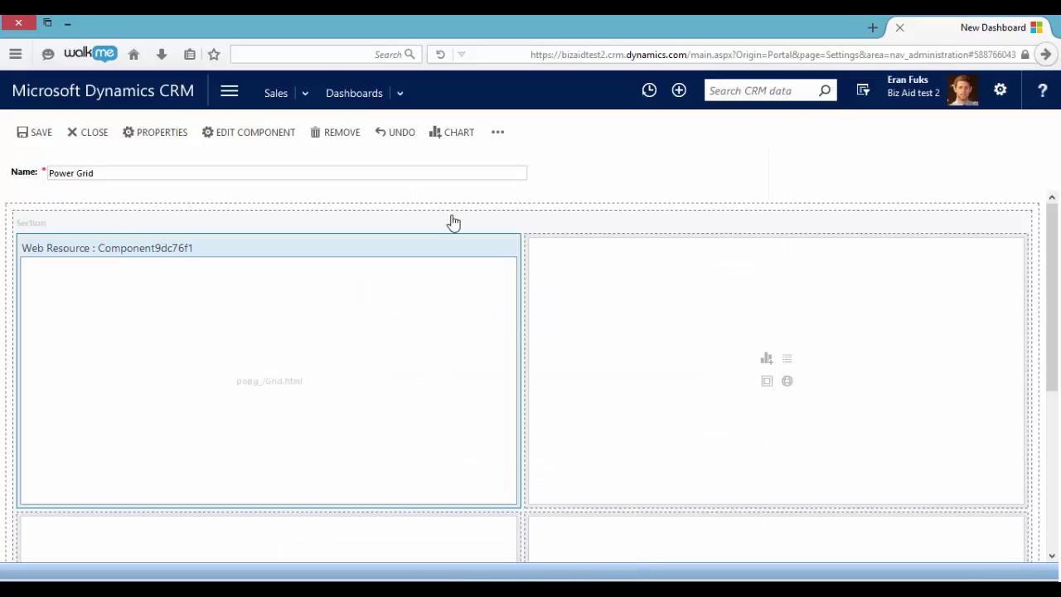
left_click(503, 135)
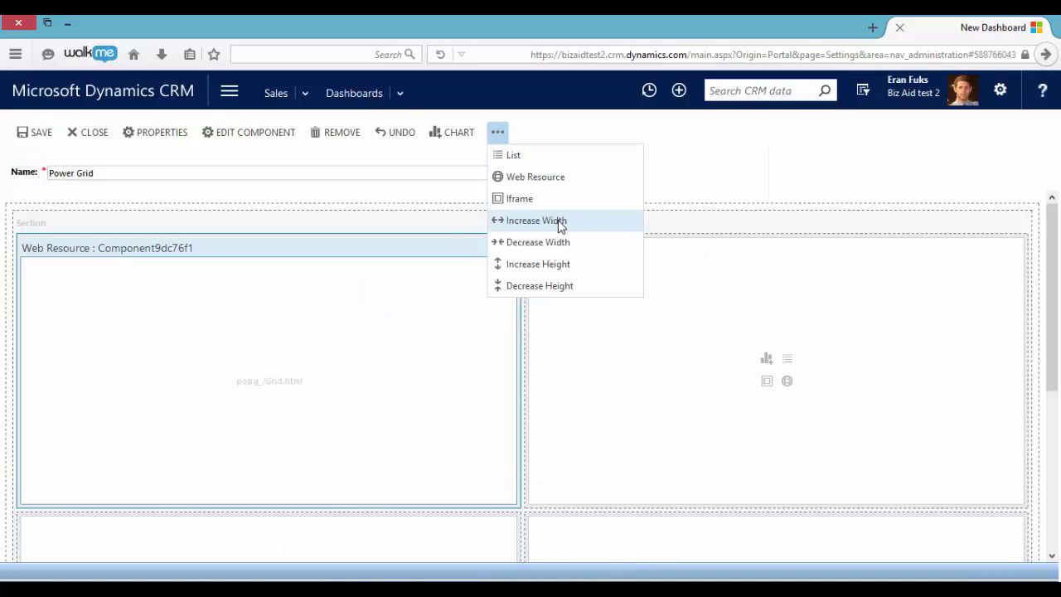
left_click(559, 221)
left_click(506, 132)
left_click(536, 220)
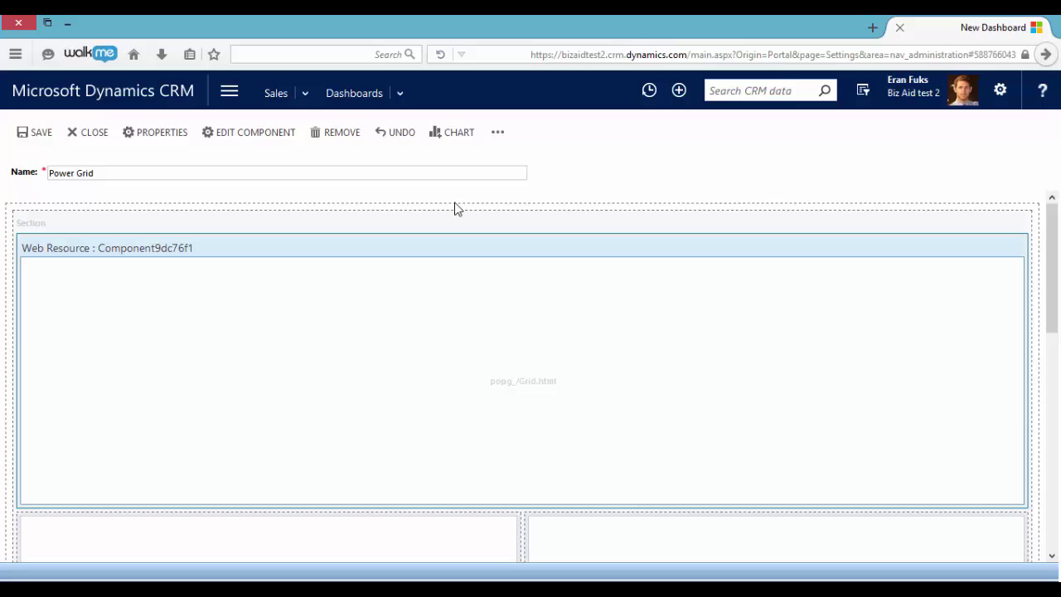
left_click(40, 134)
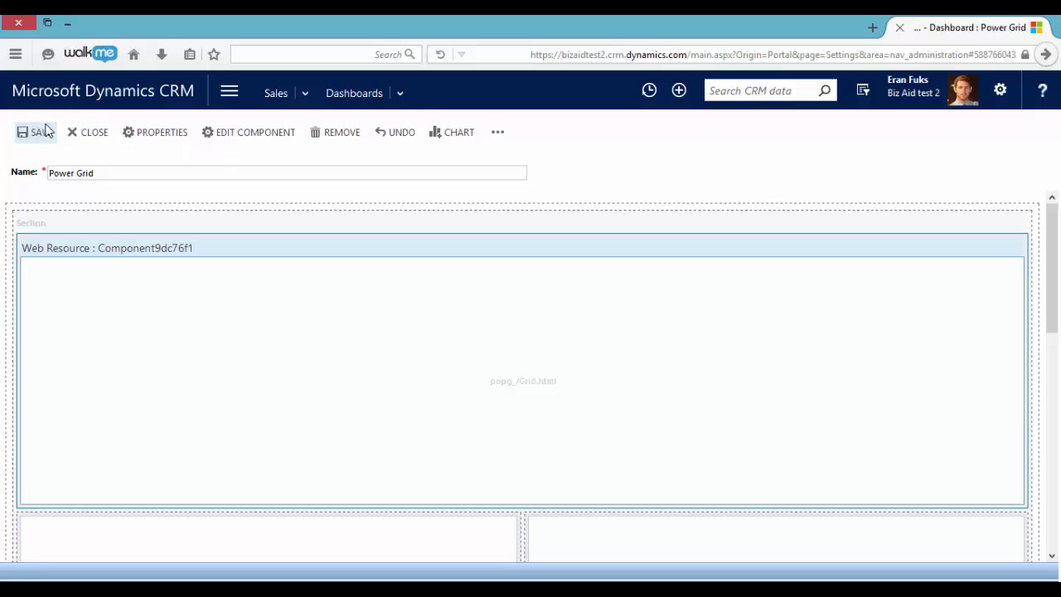